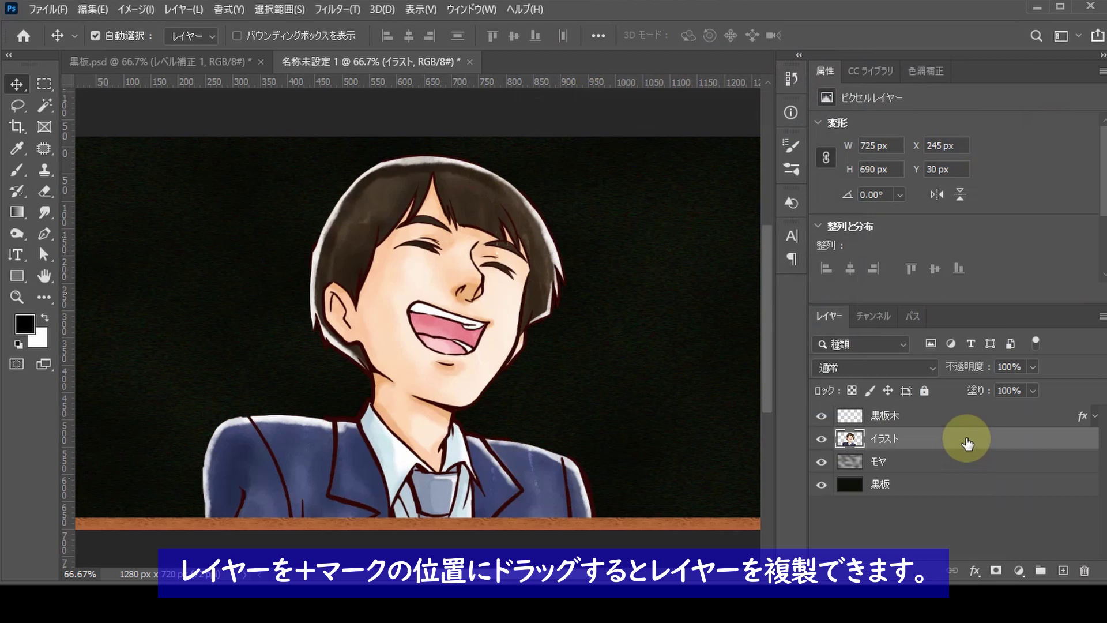
Copy the イラスト layer and switch the copy's blend mode to 覆い焼きカラー (Color Dodge).
left_click_drag(967, 443, 1063, 567)
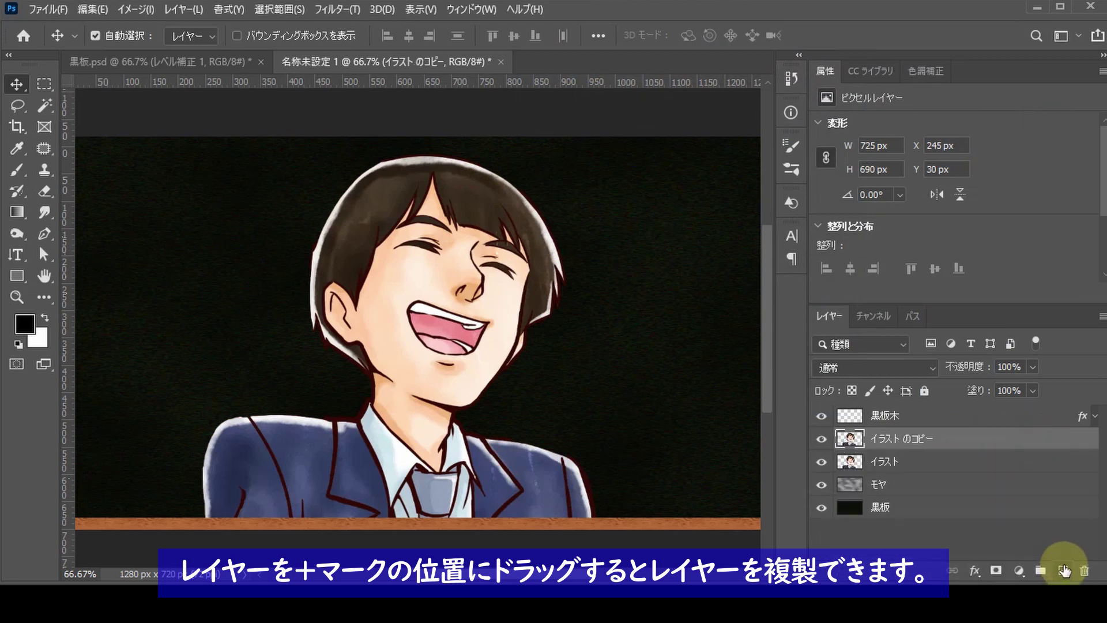
left_click(932, 366)
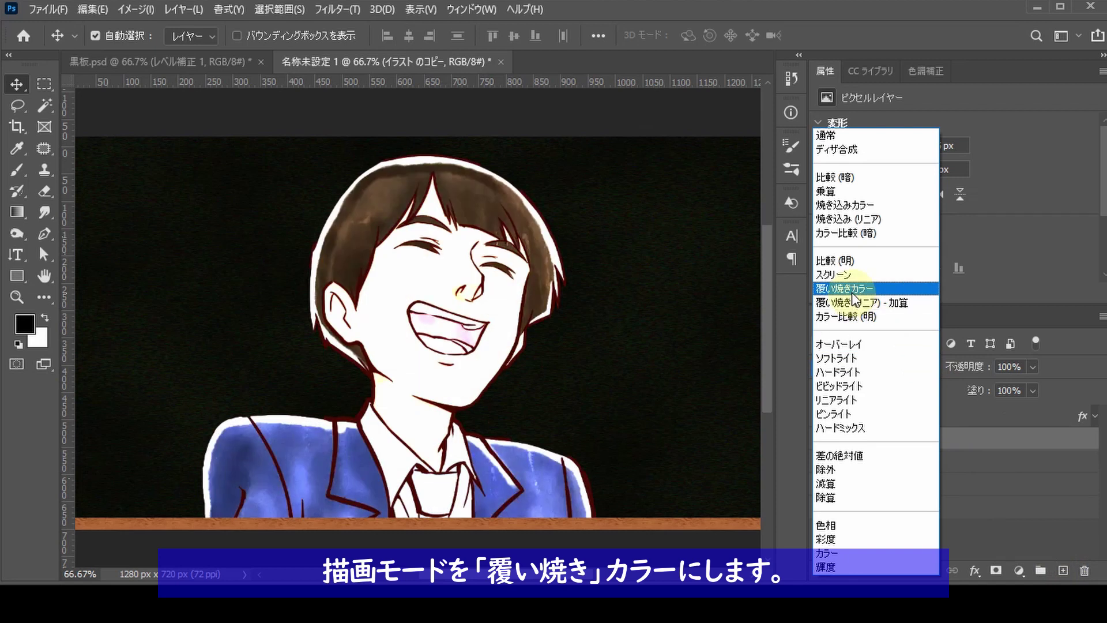
left_click(851, 288)
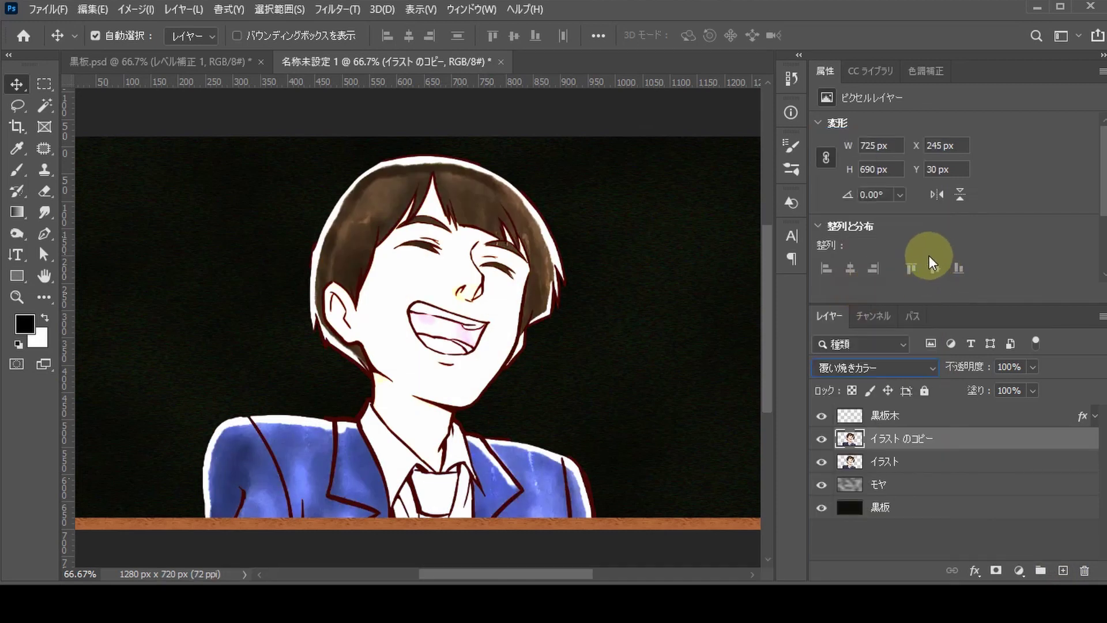
Invert the イラスト のコピー layer's colours and give it a 2.1-pixel Gaussian blur.
left_click(134, 11)
mouse_move(154, 51)
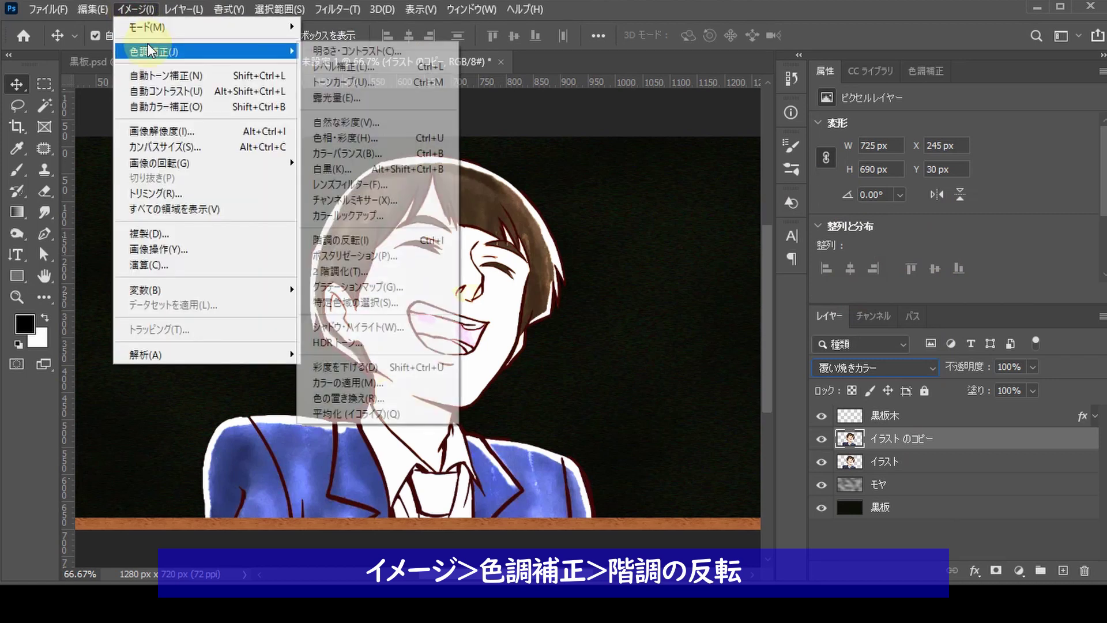
left_click(355, 241)
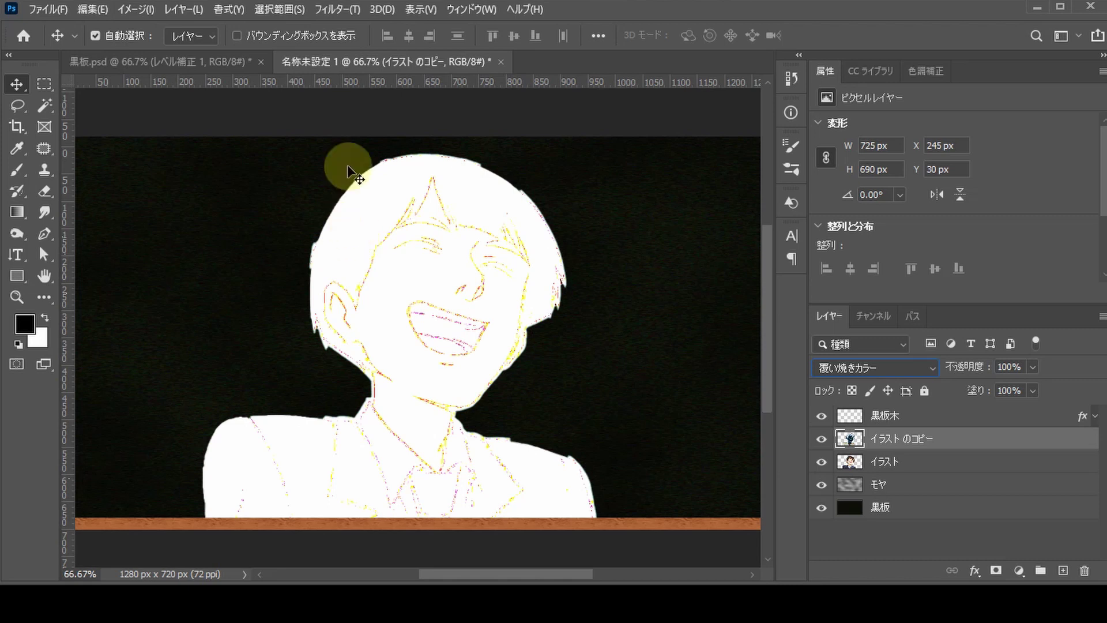
left_click(338, 11)
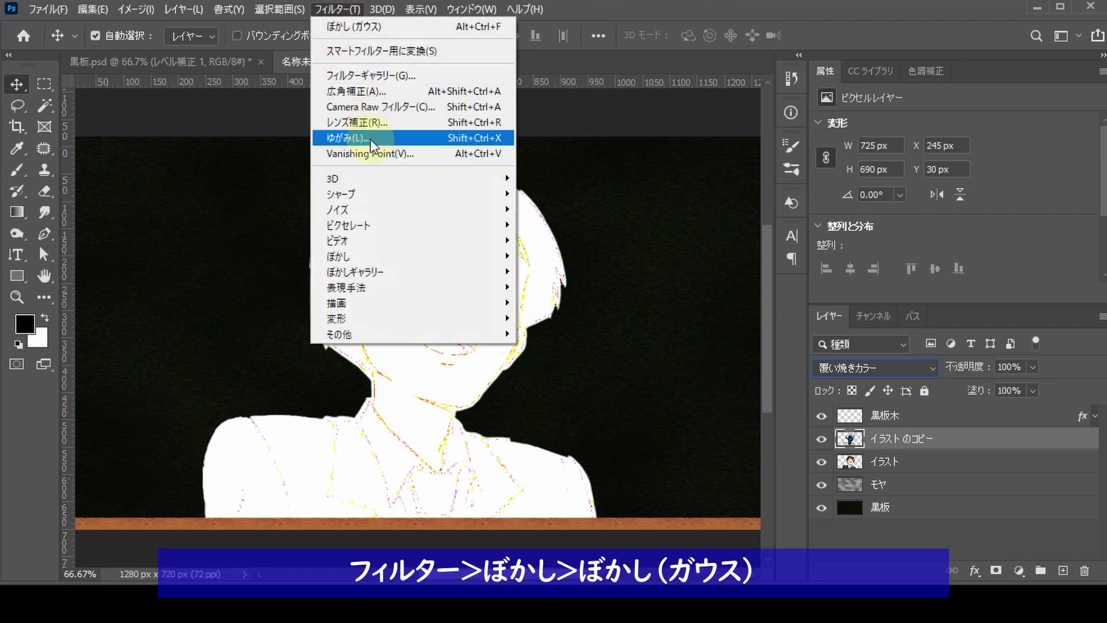
mouse_move(407, 256)
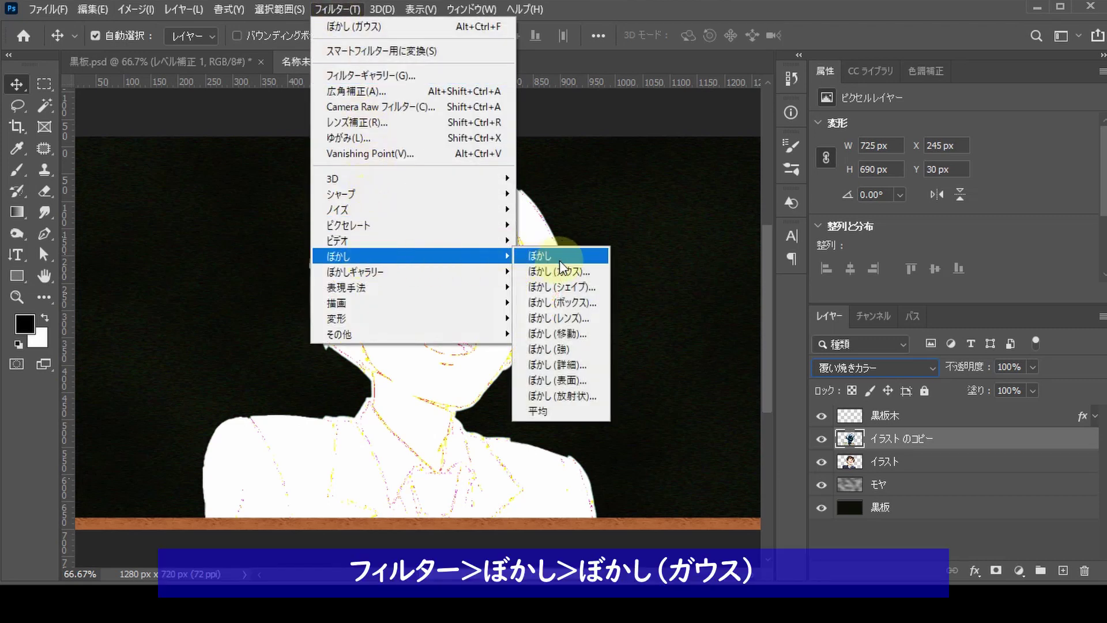
left_click(562, 253)
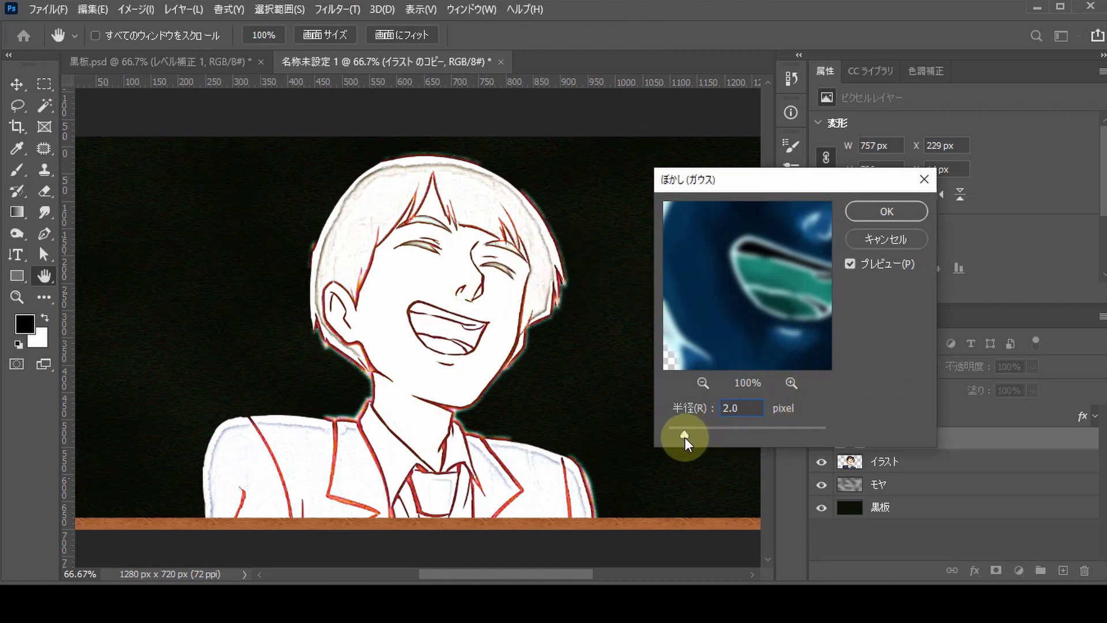
left_click_drag(685, 441, 695, 441)
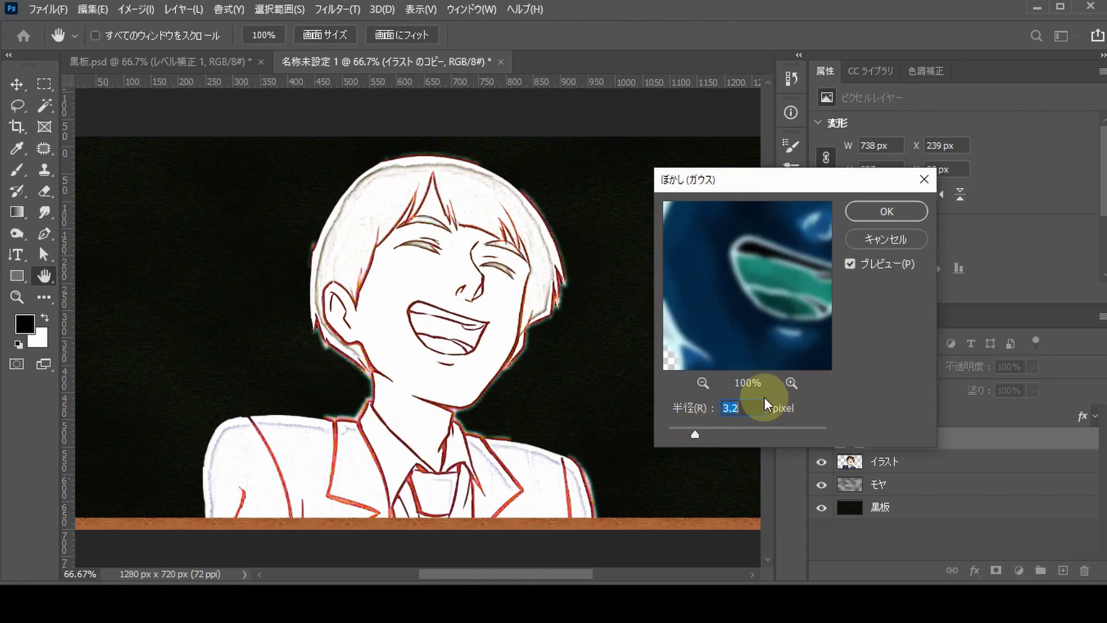
left_click(696, 434)
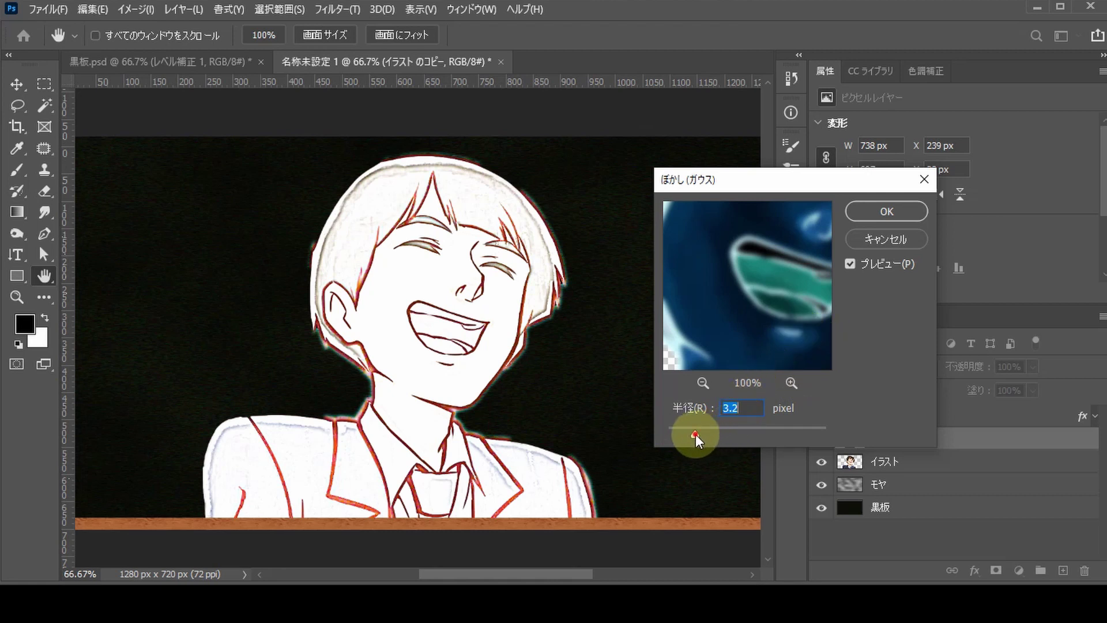
left_click_drag(692, 438, 686, 437)
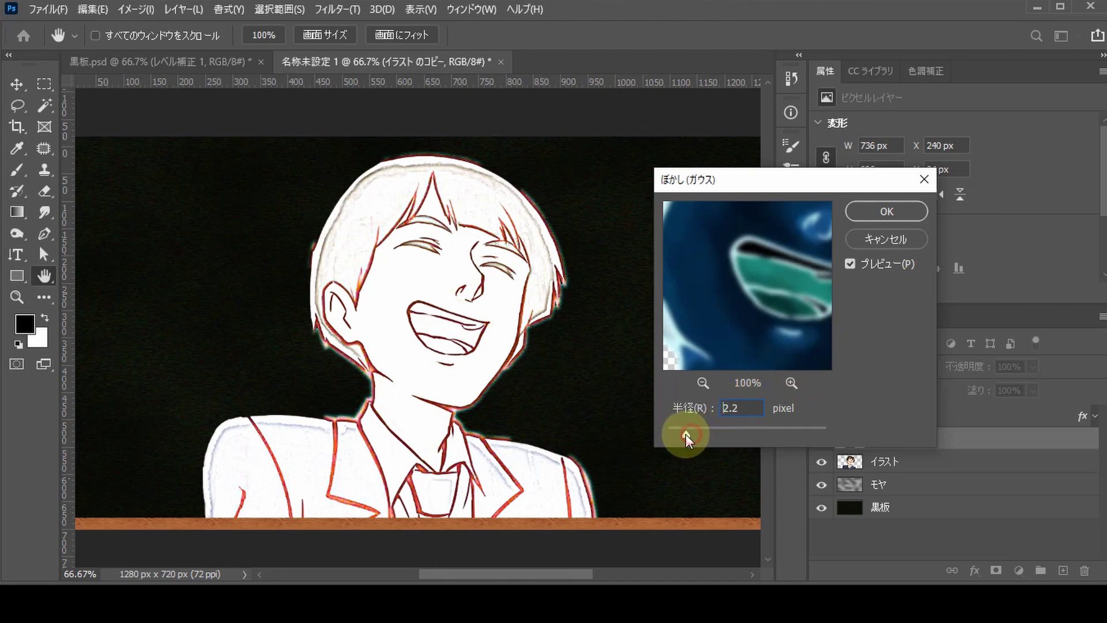
left_click(912, 222)
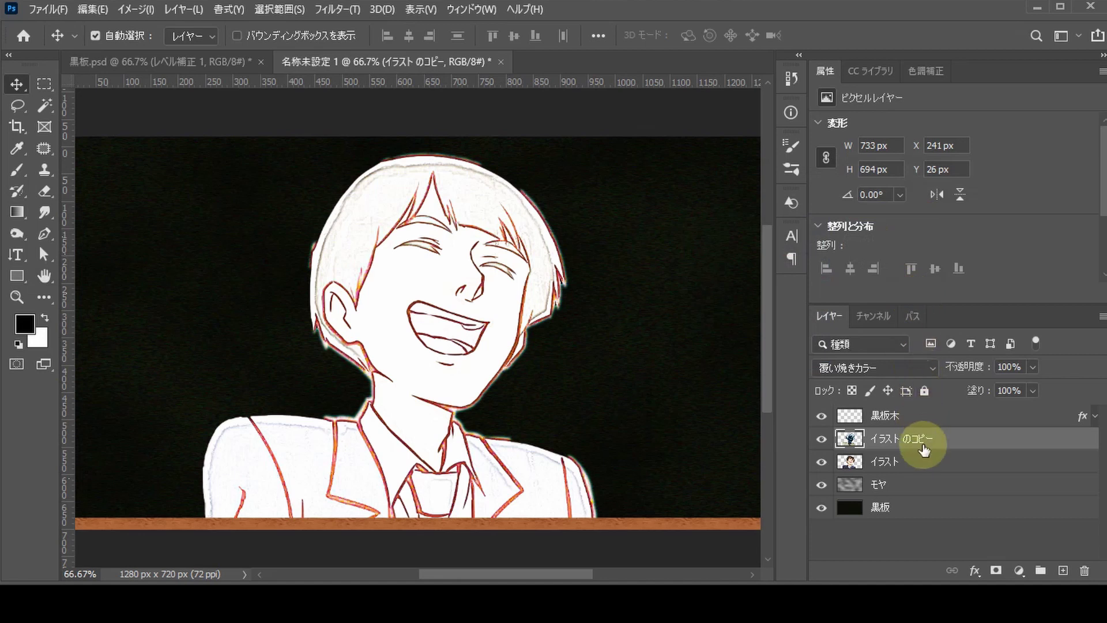
Merge イラスト with its copy, desaturate with a Hue/Saturation layer at -100, and merge it in.
left_click(933, 462, "shift")
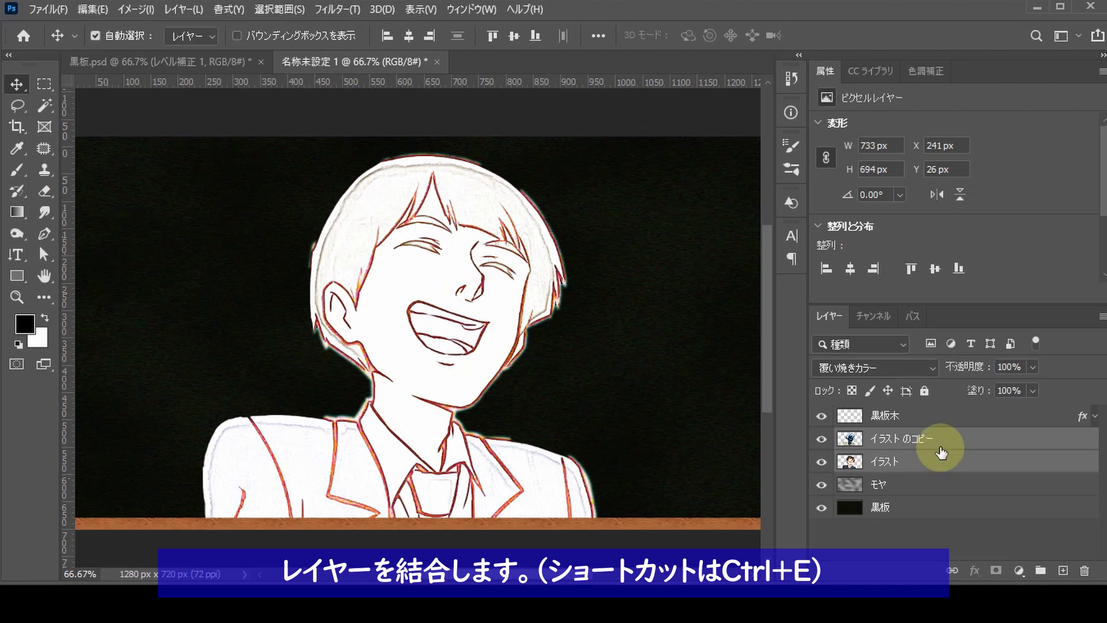
key("ctrl+e")
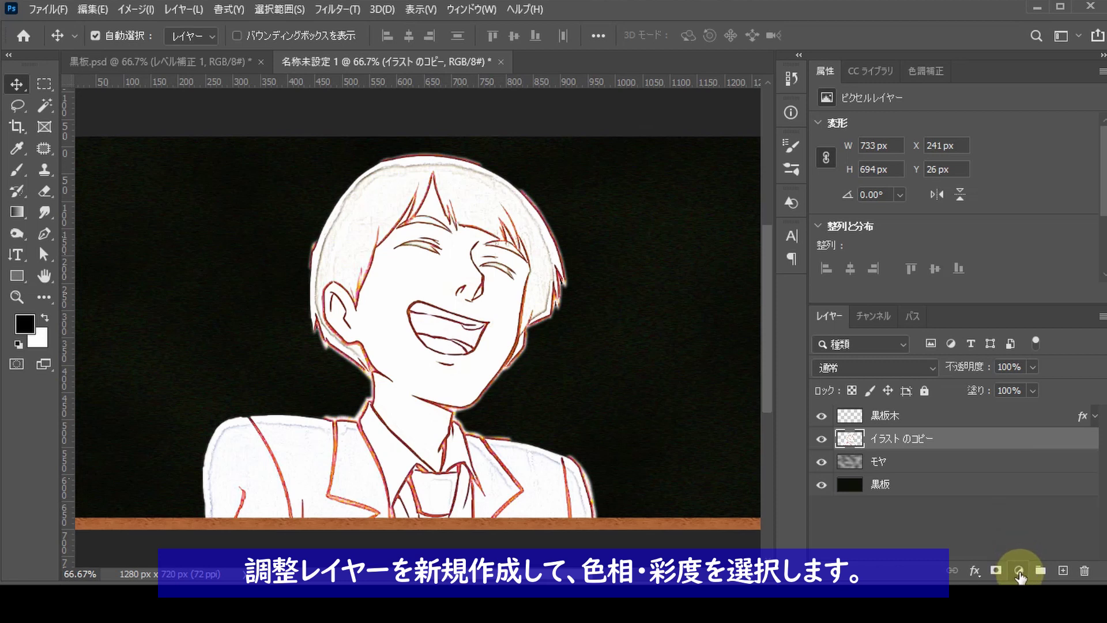
left_click(1018, 570)
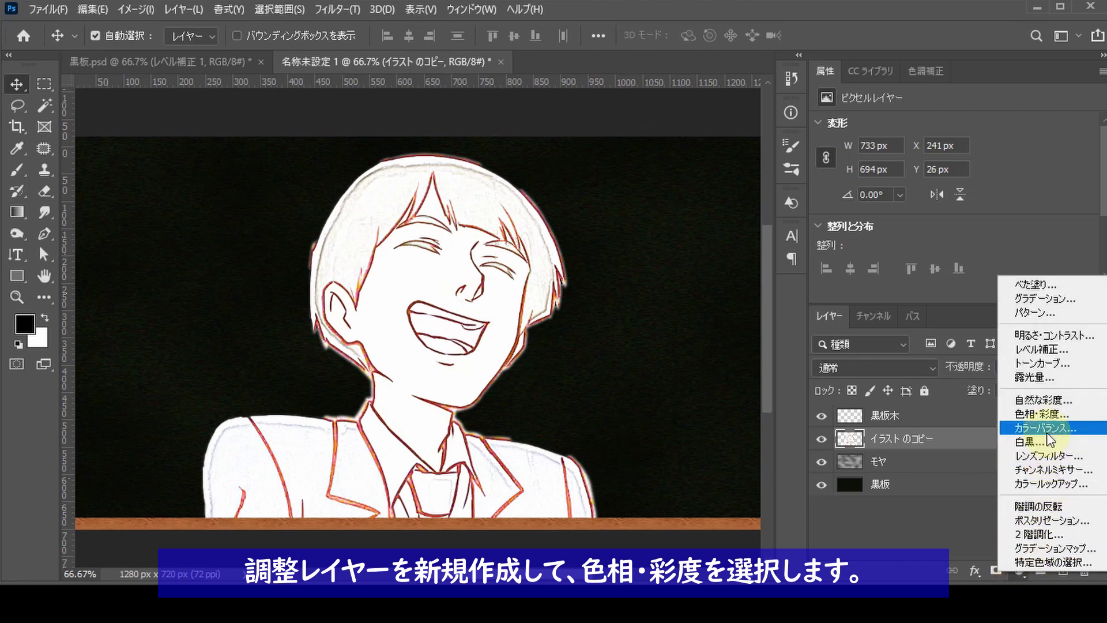
left_click(1050, 414)
left_click_drag(955, 225, 822, 228)
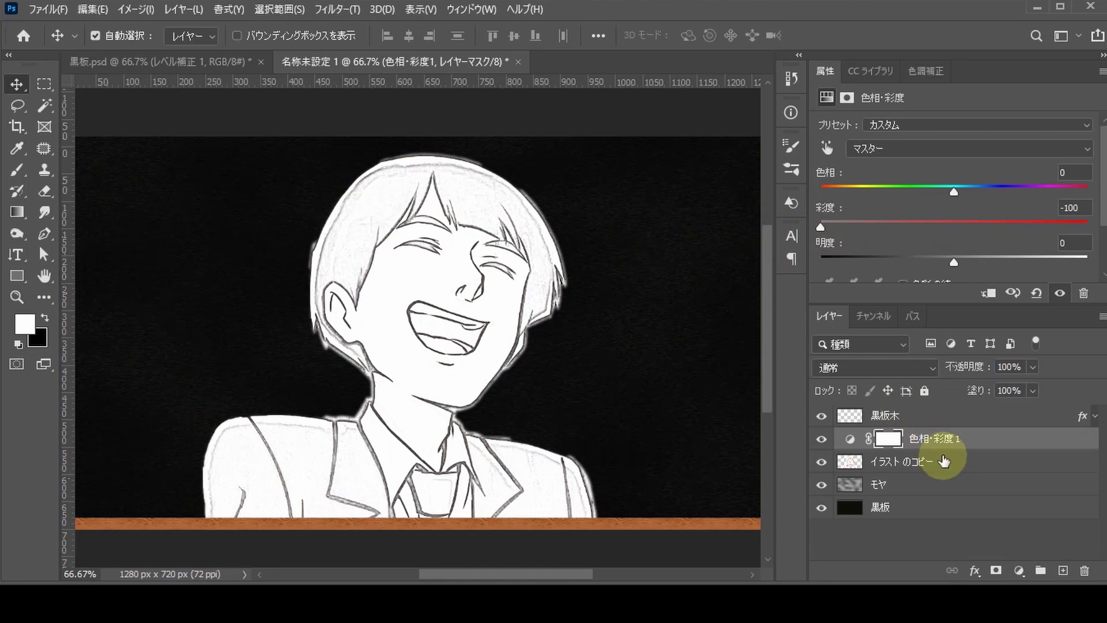
left_click(962, 463, "shift")
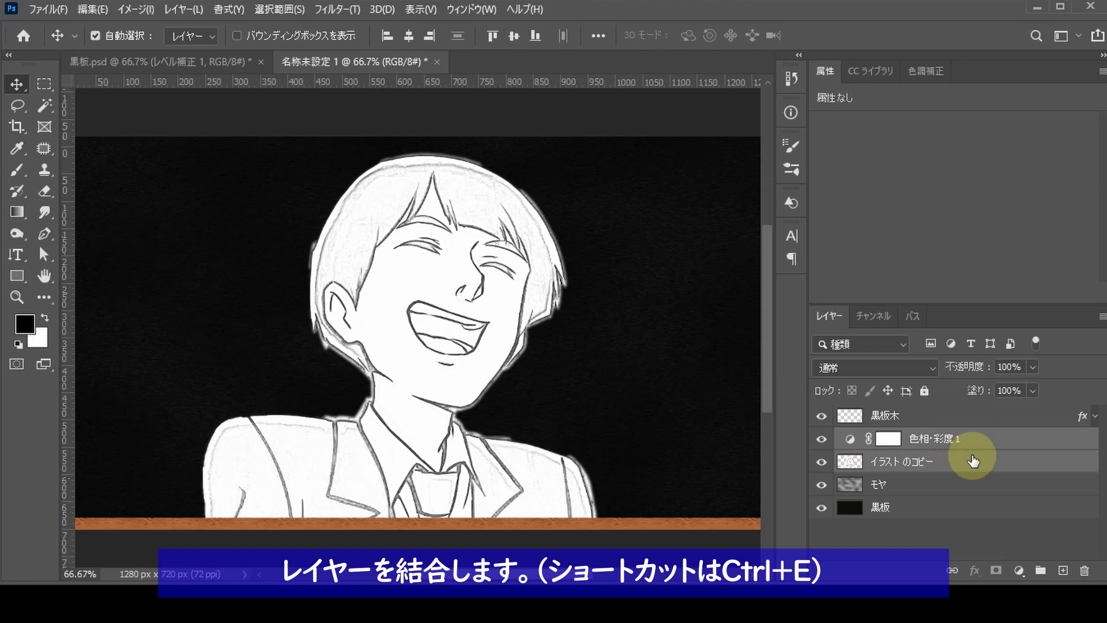
key("ctrl+e")
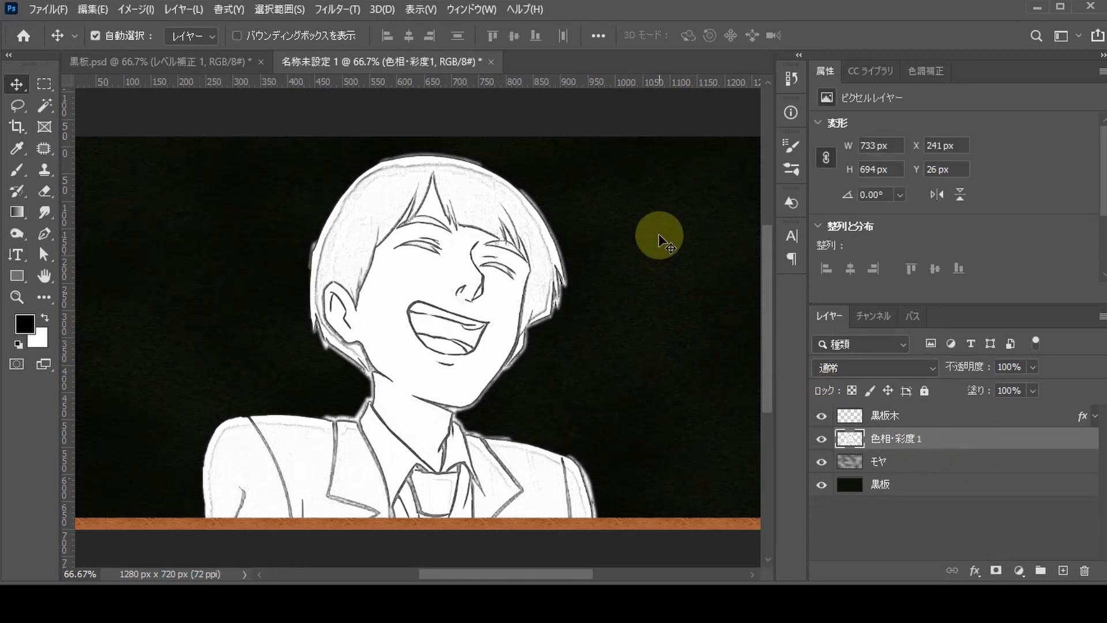
Apply a 2階調化 (Threshold) level of 195 for stark black lines on white.
left_click(143, 13)
mouse_move(188, 51)
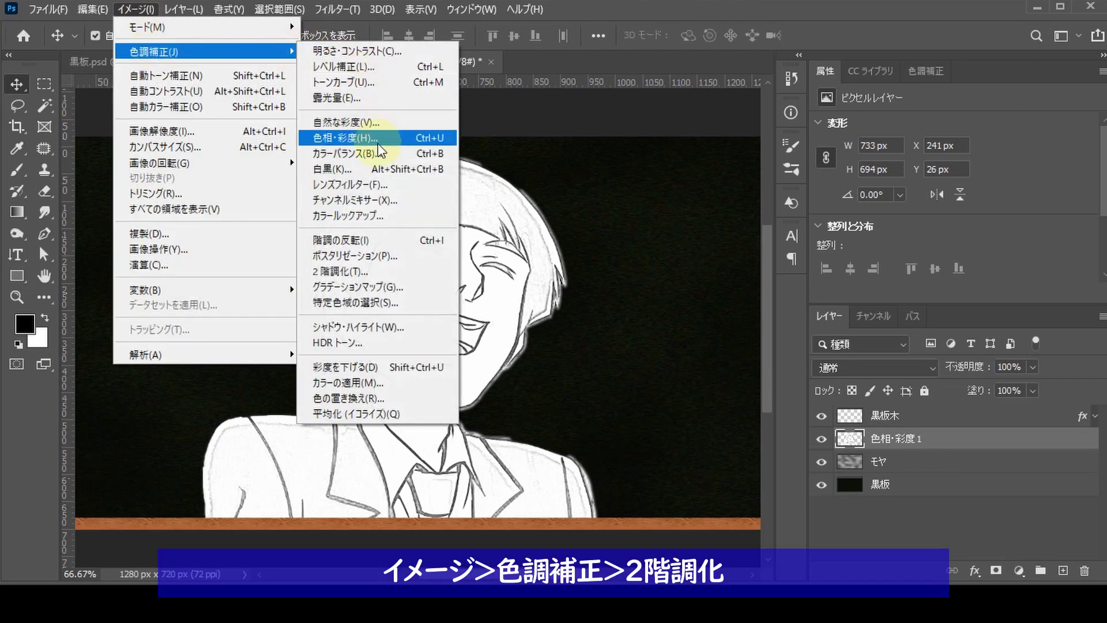
left_click(406, 271)
left_click_drag(677, 287, 696, 288)
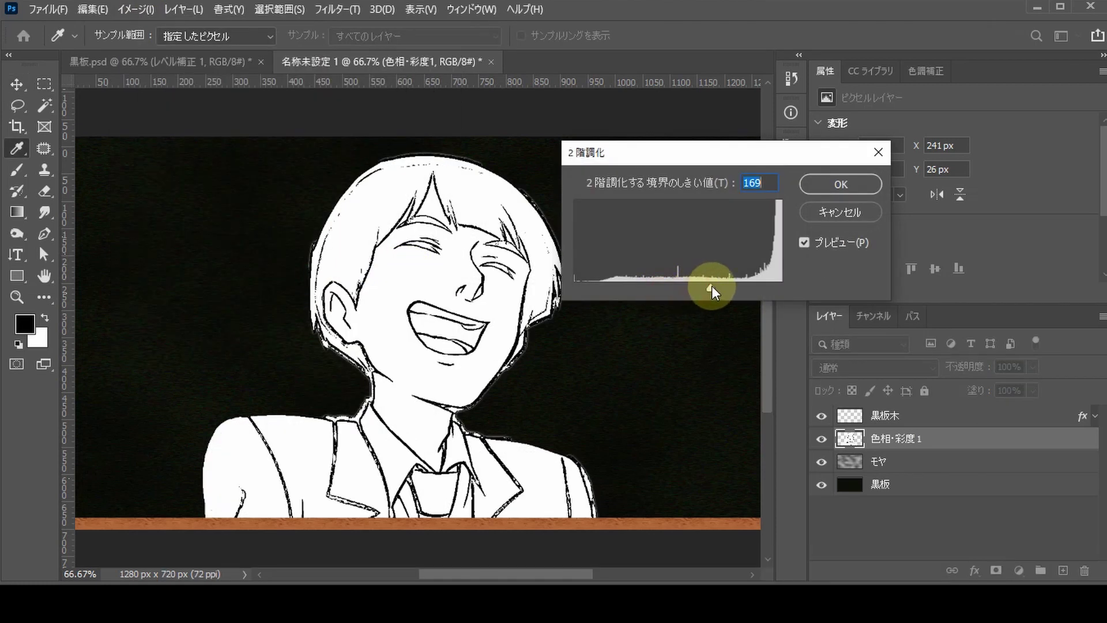
mouse_move(696, 289)
left_mouse_down()
mouse_move(738, 291)
mouse_move(713, 286)
left_mouse_up()
left_click_drag(712, 286, 732, 286)
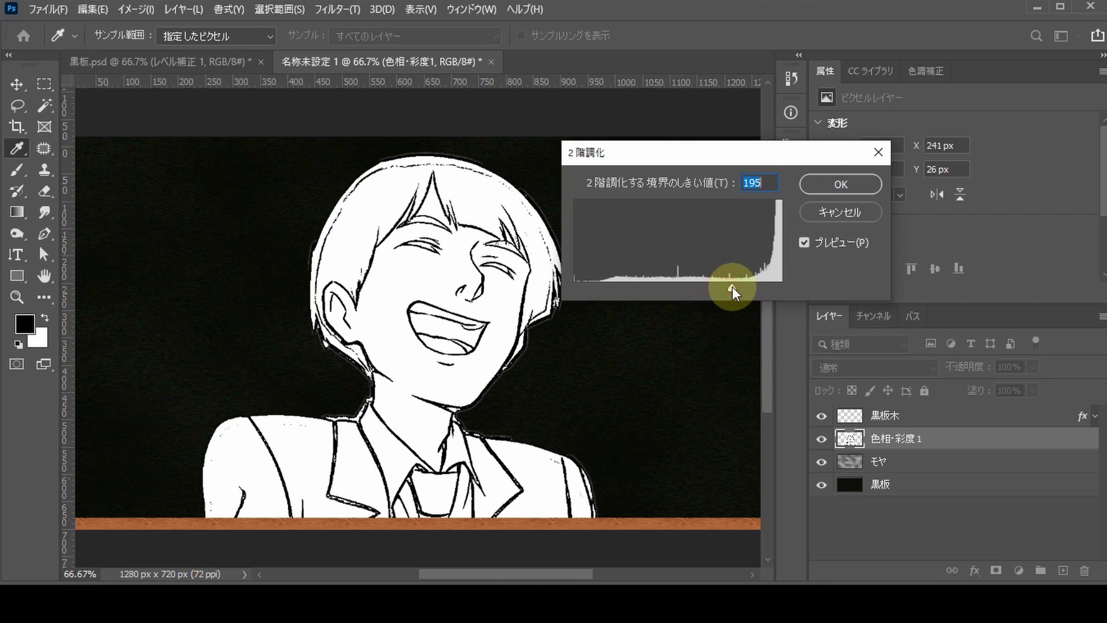
left_click(840, 187)
key("v")
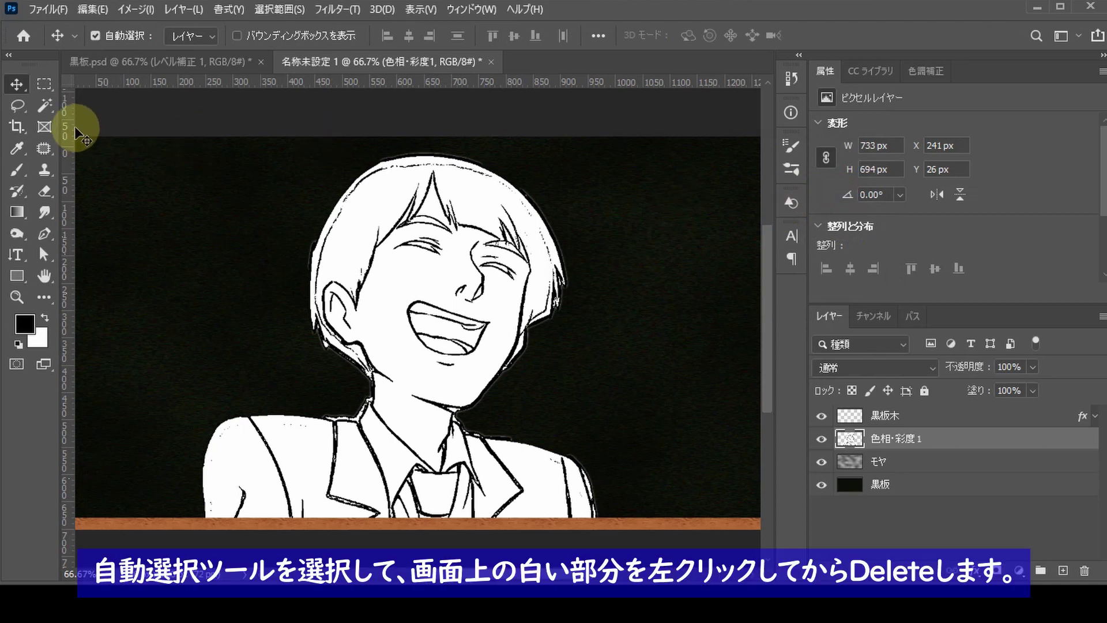
Delete the figure's white areas with the Magic Wand, leaving only the black outlines.
left_click(47, 105)
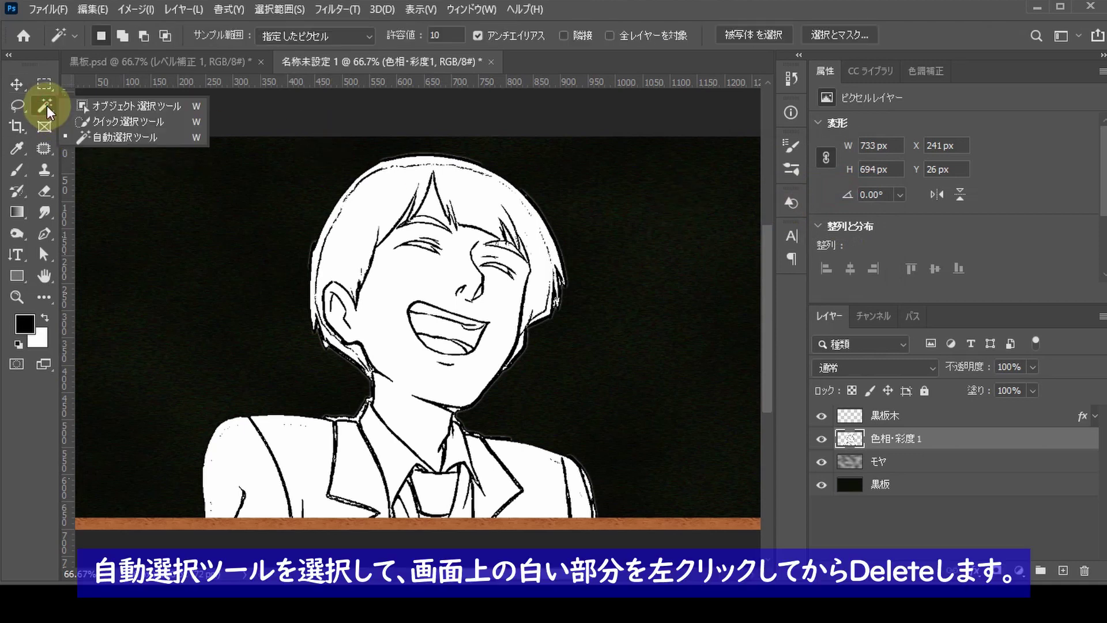
left_click(122, 136)
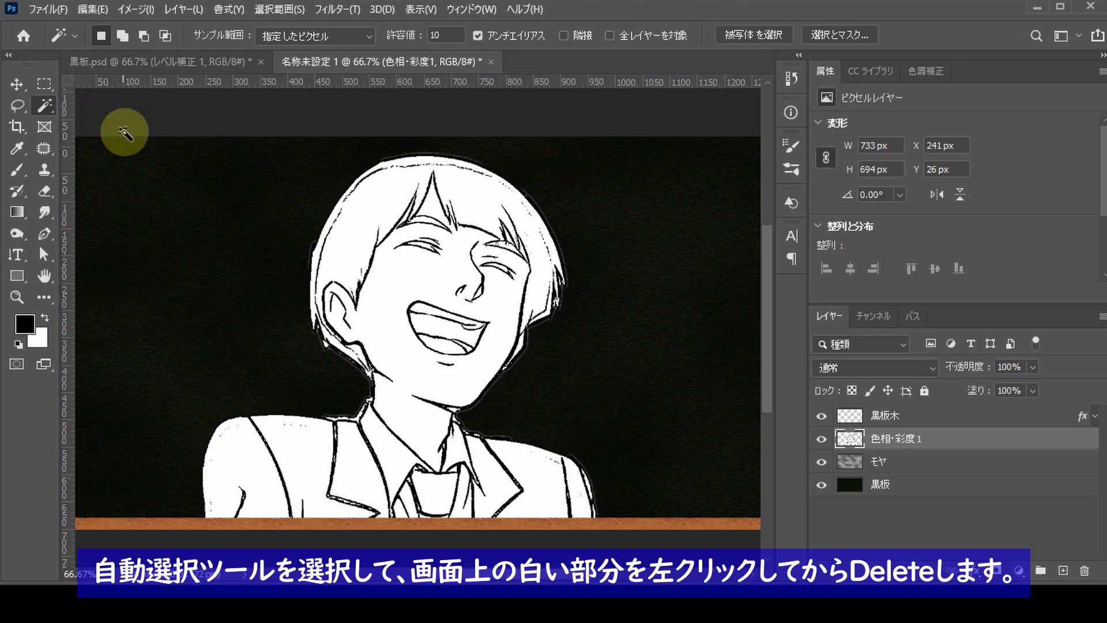
left_click(398, 286)
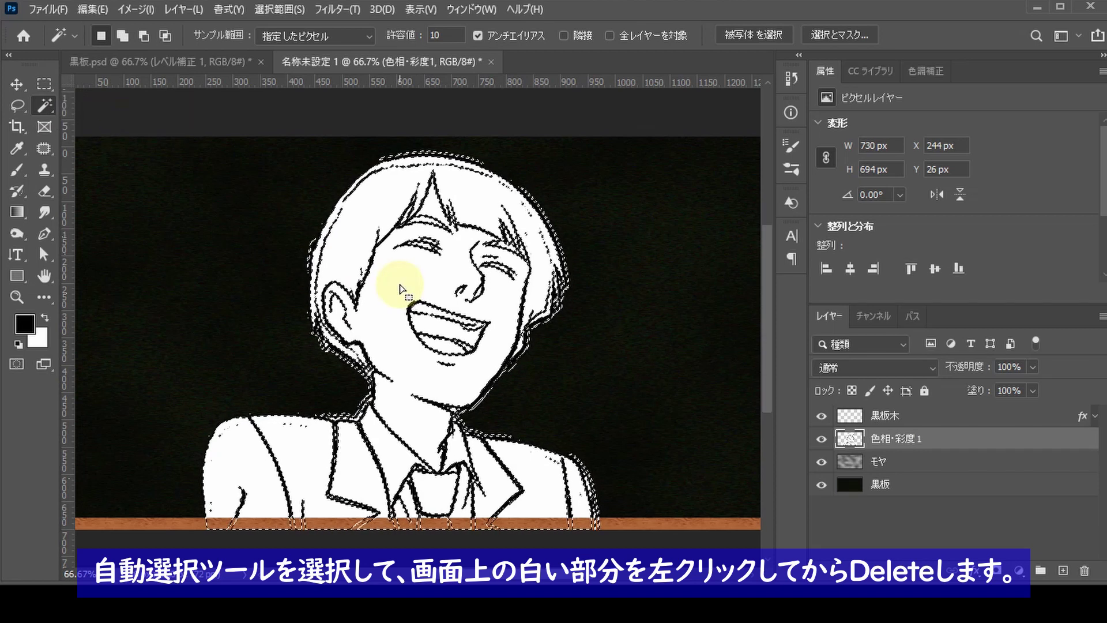
key("Delete")
key("ctrl+d")
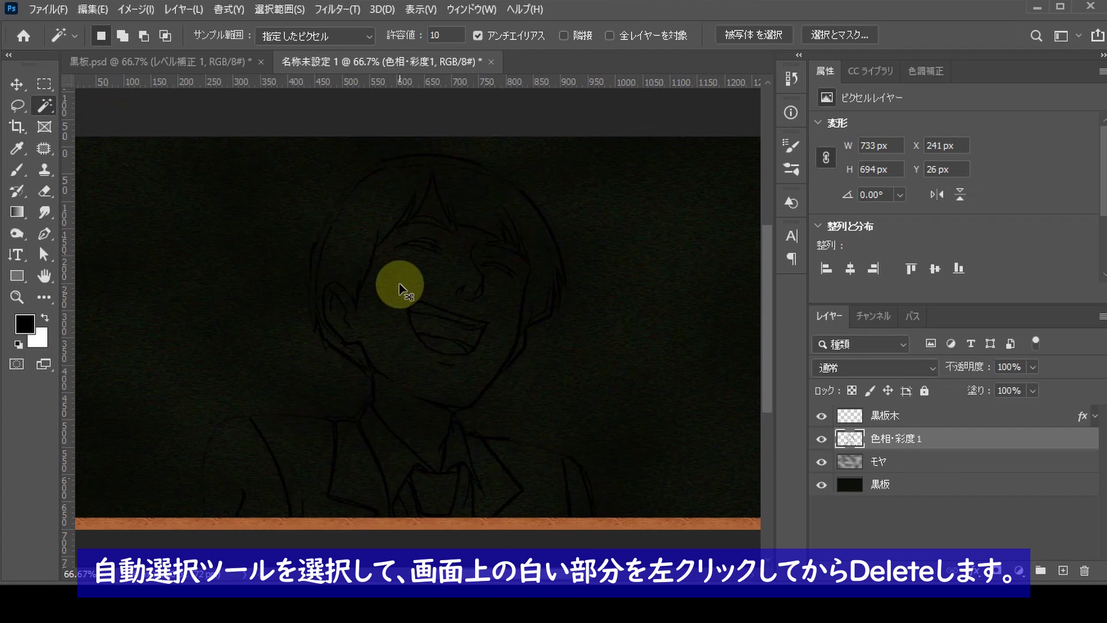
key("v")
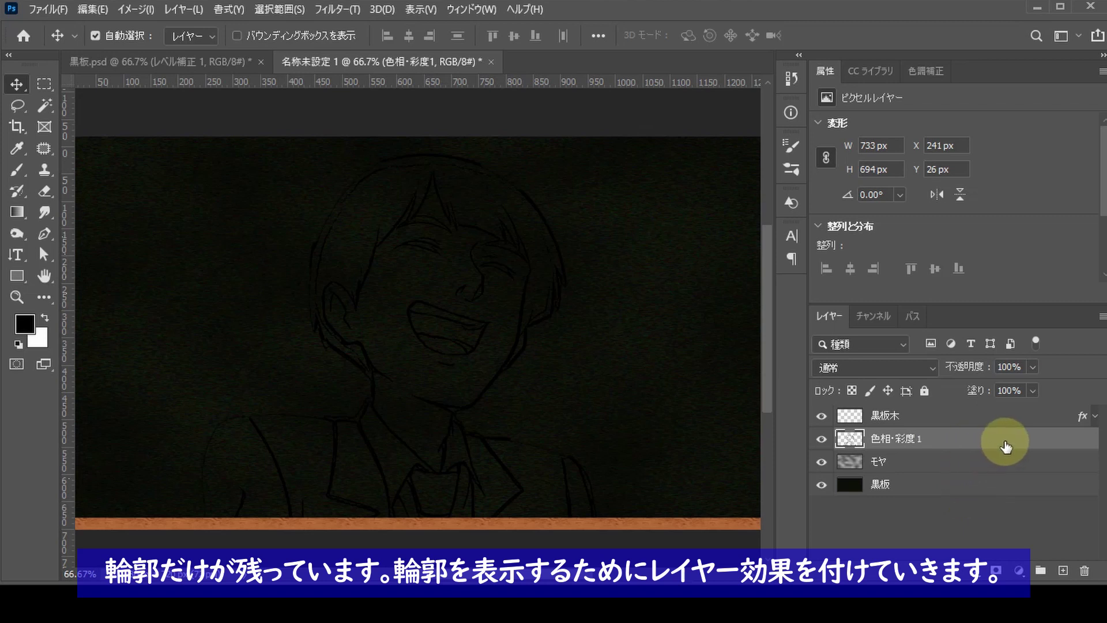
Add Inner Glow and Outer Glow layer styles, with Outer Glow opacity at 59.
double_click(1006, 443)
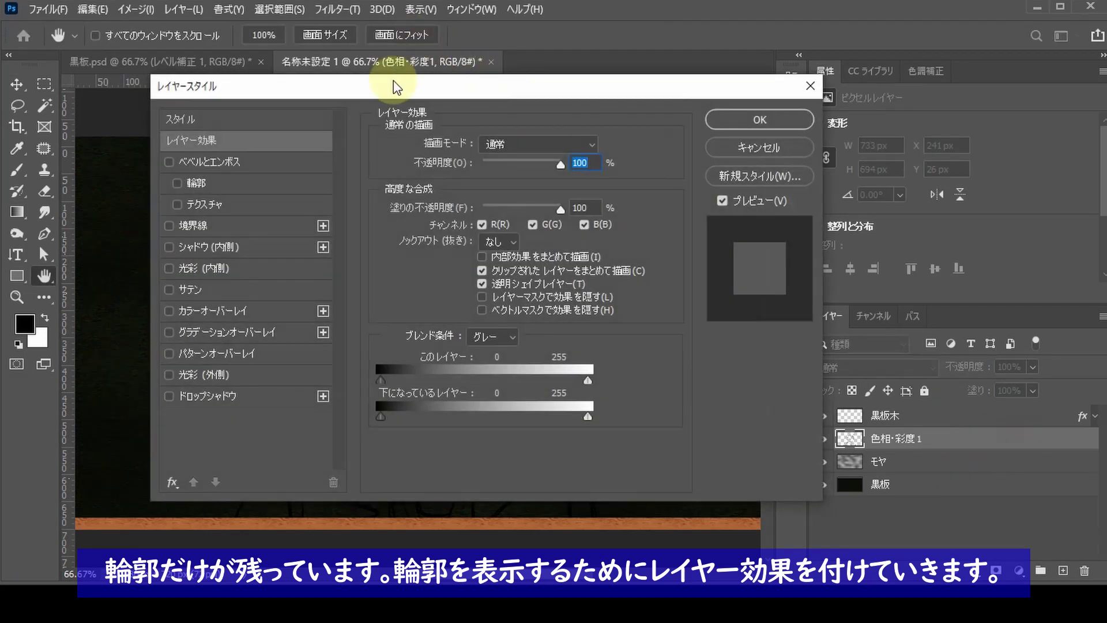
left_click_drag(396, 87, 815, 114)
left_click(588, 291)
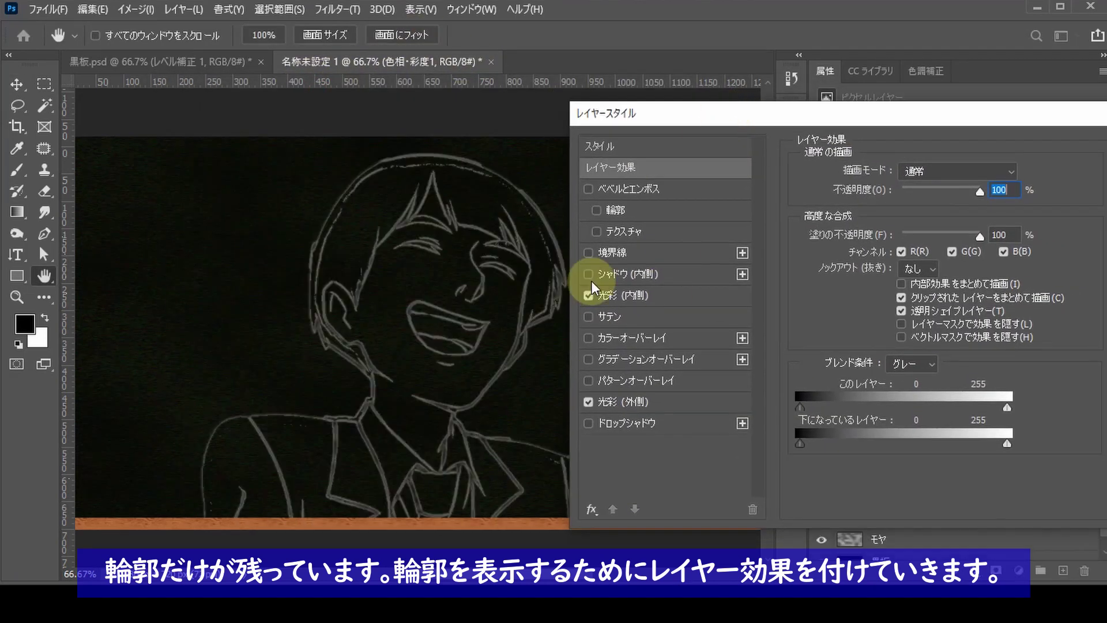
left_click(696, 295)
mouse_move(911, 189)
left_mouse_down()
mouse_move(933, 194)
mouse_move(915, 196)
left_mouse_up()
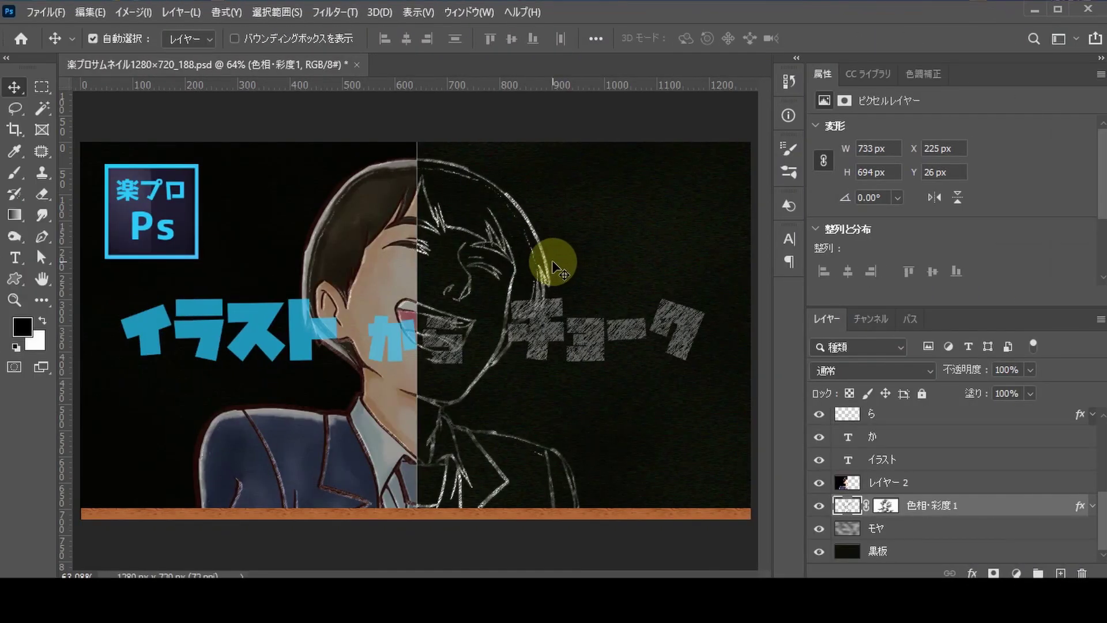
Zoom to 300% on the face and apply Graphic Pen (stroke length 8, balance 63).
left_click(528, 265, "ctrl")
left_click_drag(528, 266, 553, 271)
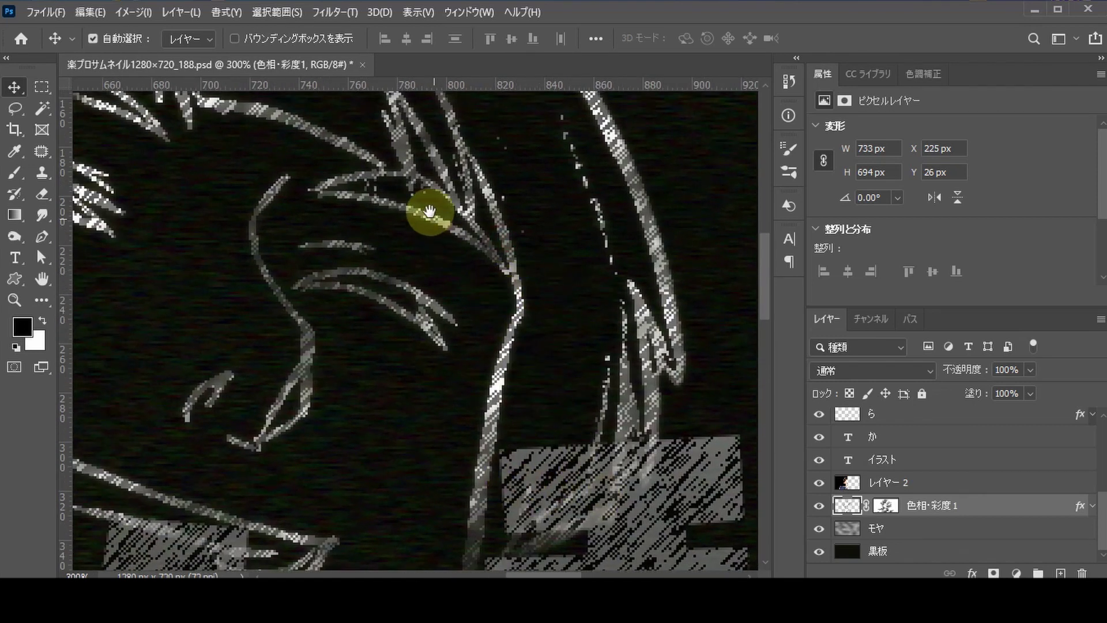
left_click_drag(425, 215, 457, 313)
left_click(334, 13)
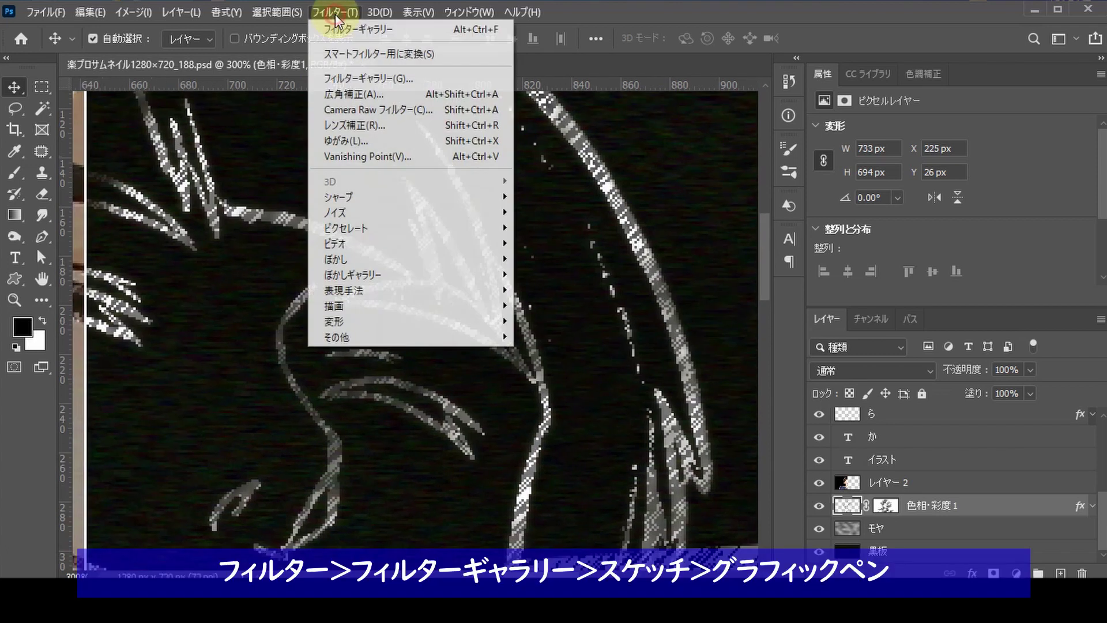
left_click(350, 77)
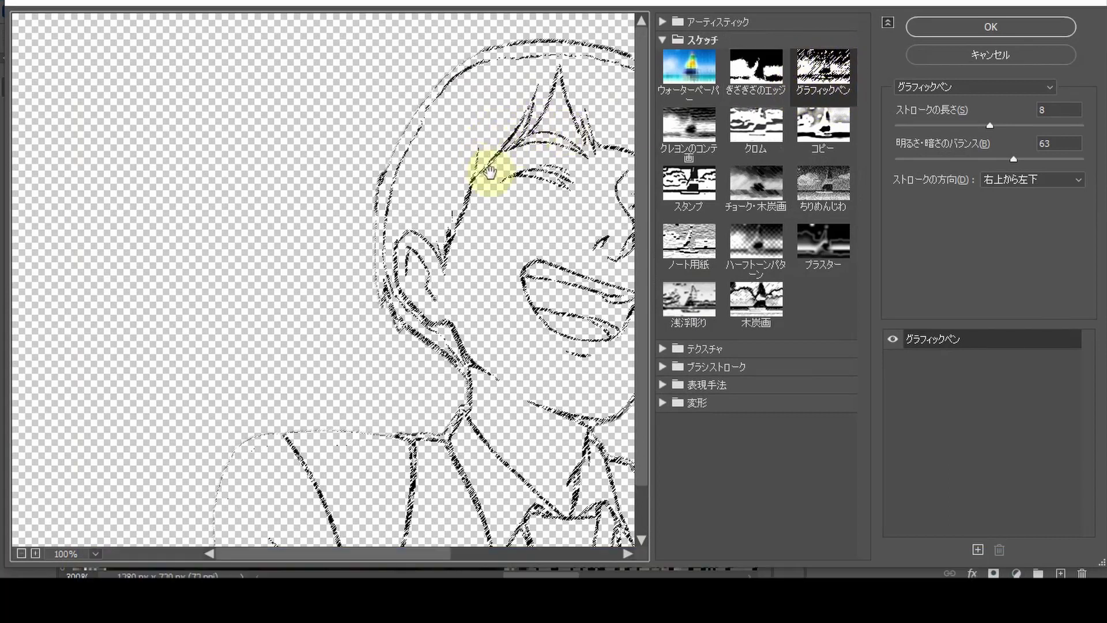
left_click(933, 29)
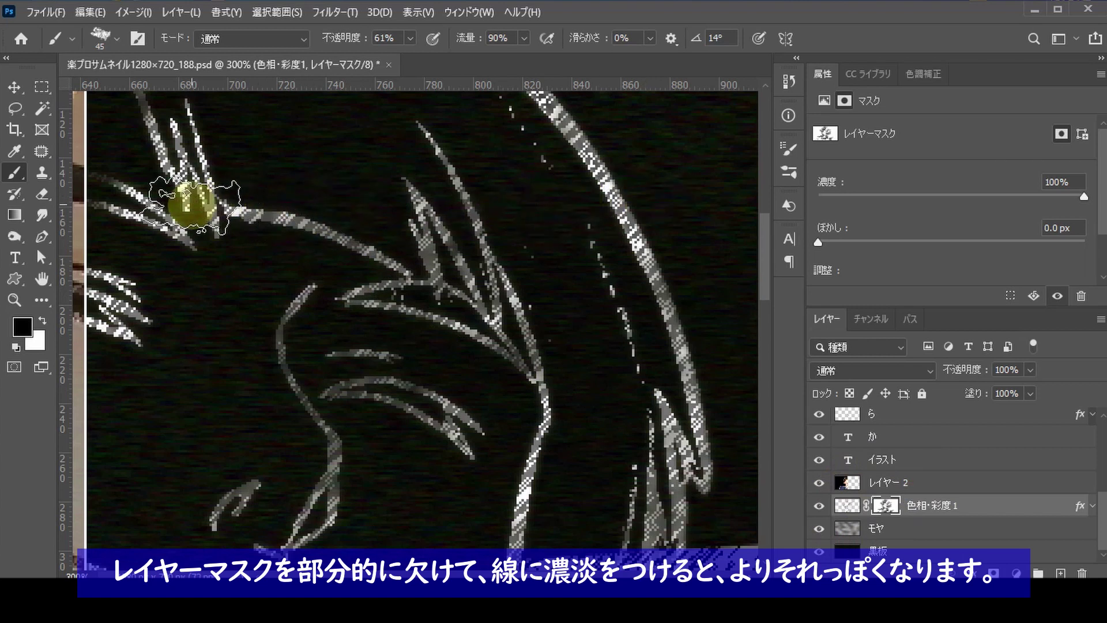
Choose the Chalk 2 brush tip and paint the layer mask along the hair outline.
left_click(787, 150)
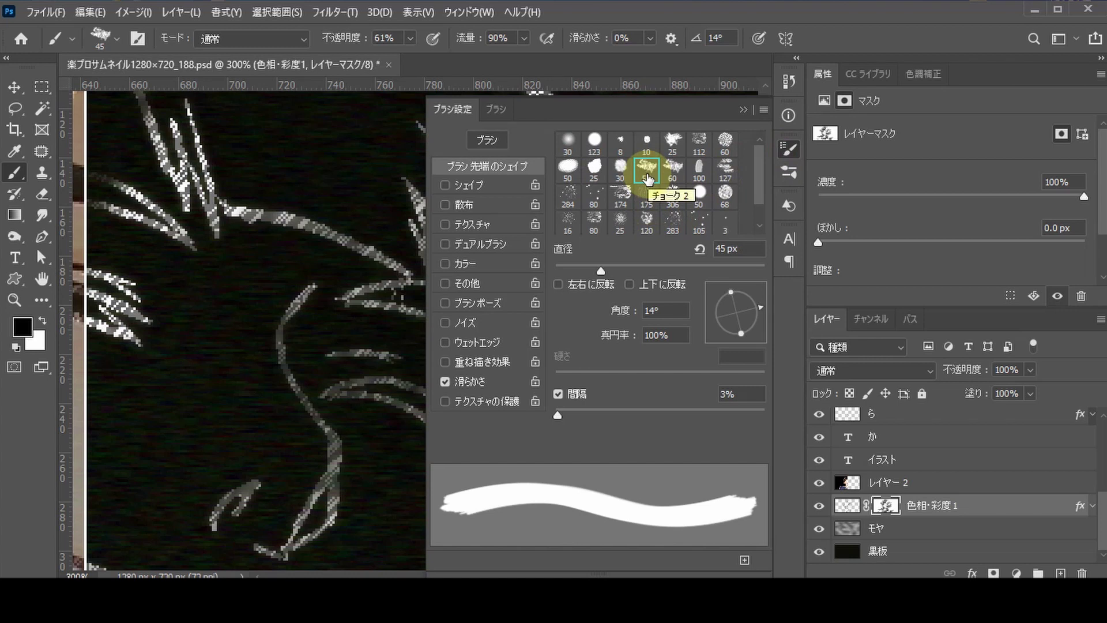
left_click(721, 119)
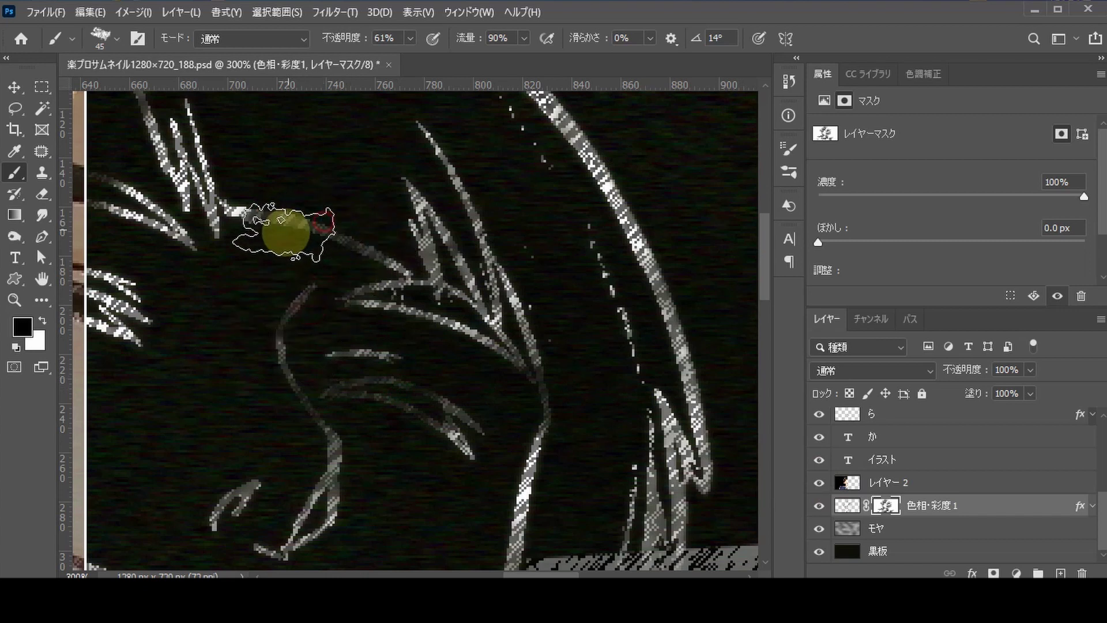
left_click(417, 327, "alt")
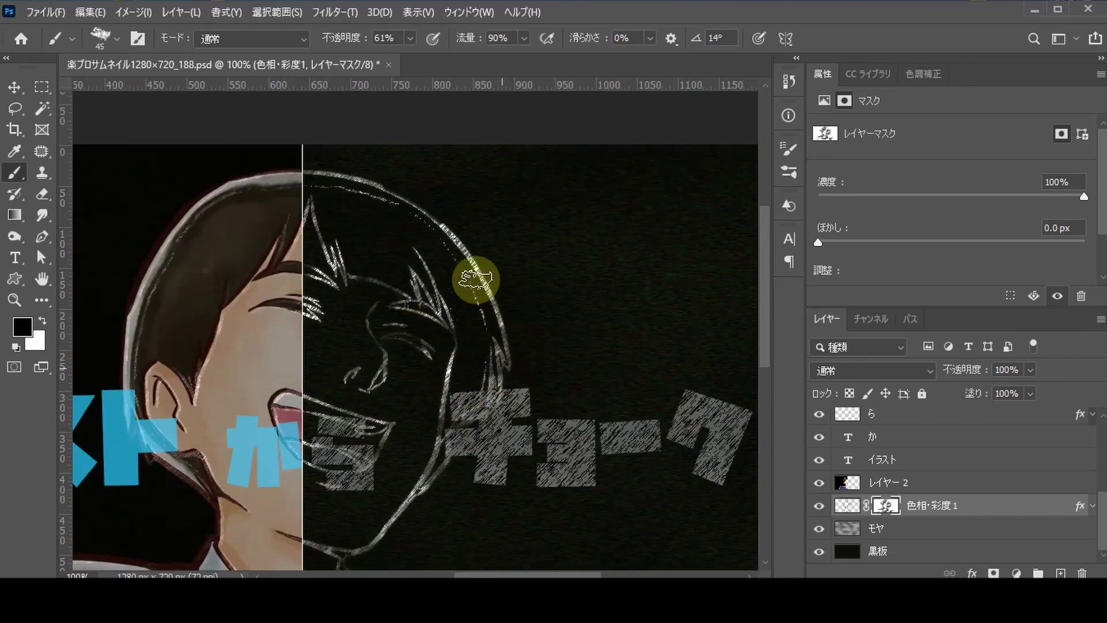
left_click_drag(476, 279, 353, 199)
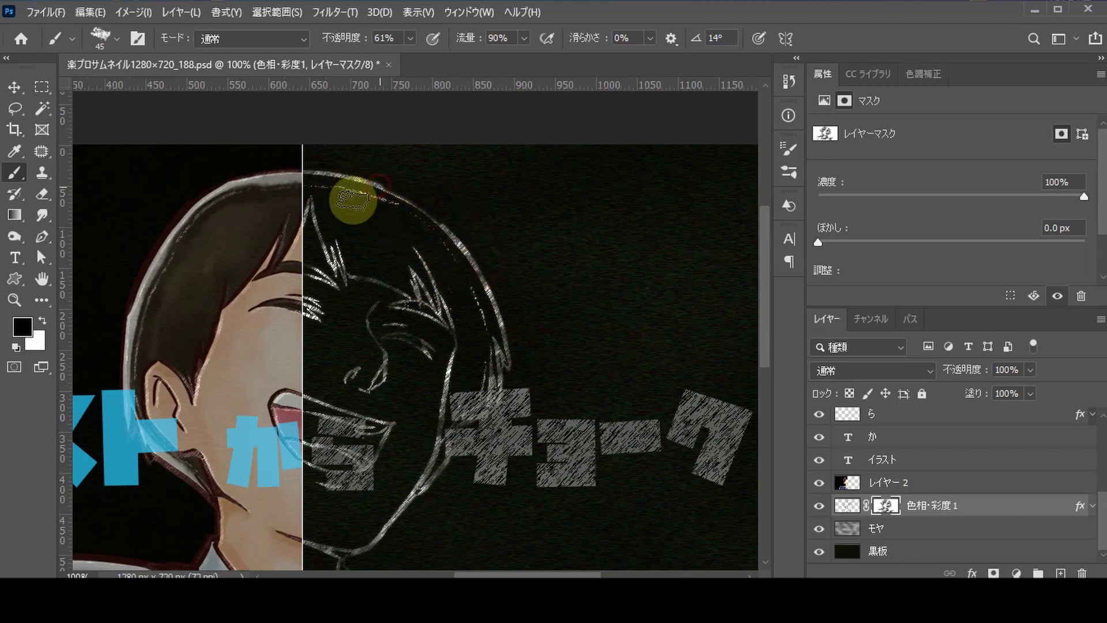
left_click_drag(459, 337, 487, 227)
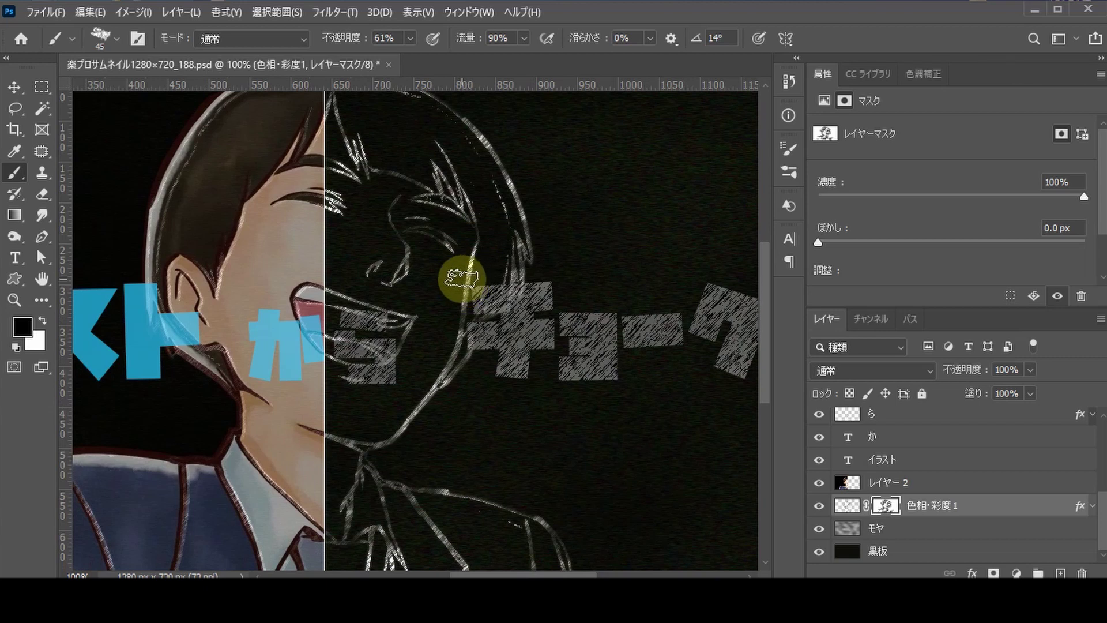